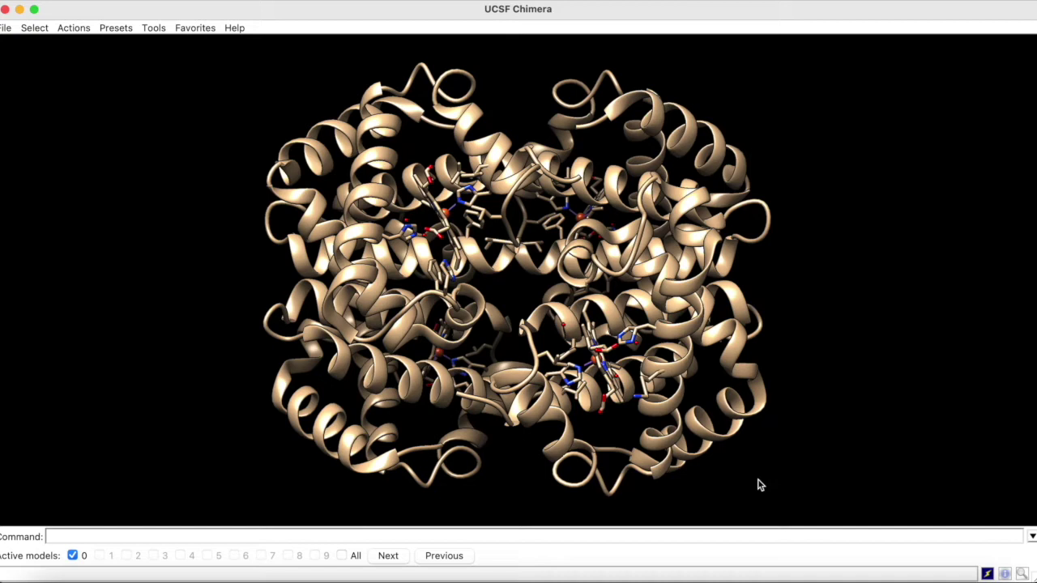
Resize the graphics window to 1280 × 720 with the windowsize command.
{"action": "left_click", "coordinate": [754, 535]}
{"action": "type", "text": "windowsize"}
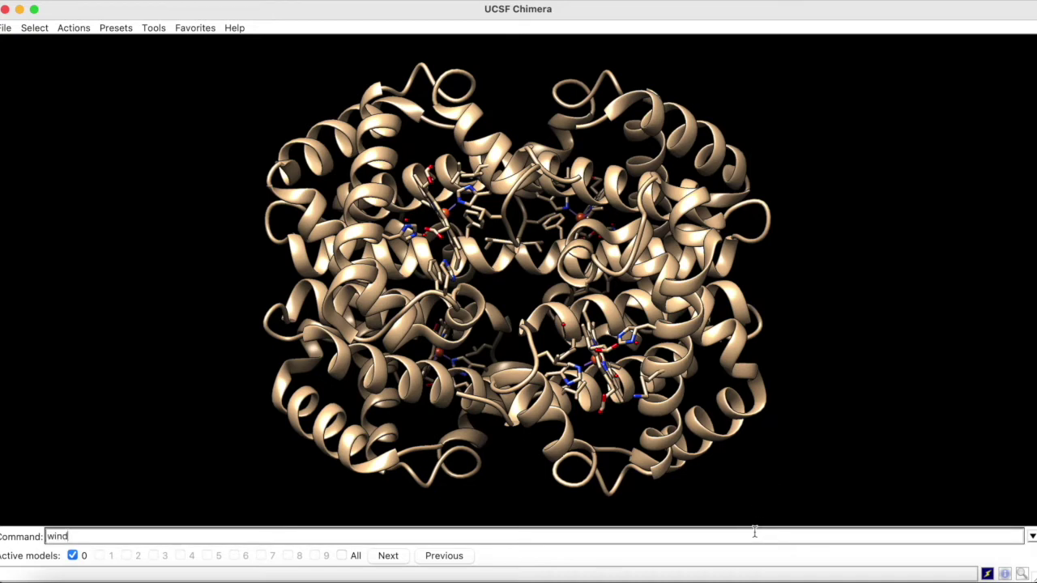
{"action": "type", "text": " 1280 720"}
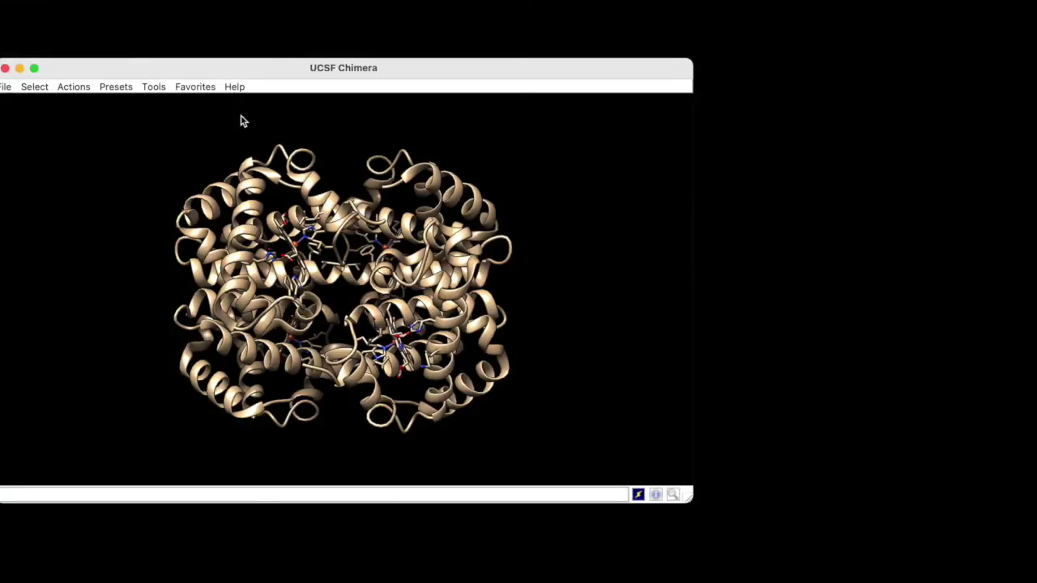
Launch the Animation tool from Tools > Utilities > Animation.
{"action": "left_click", "coordinate": [158, 89]}
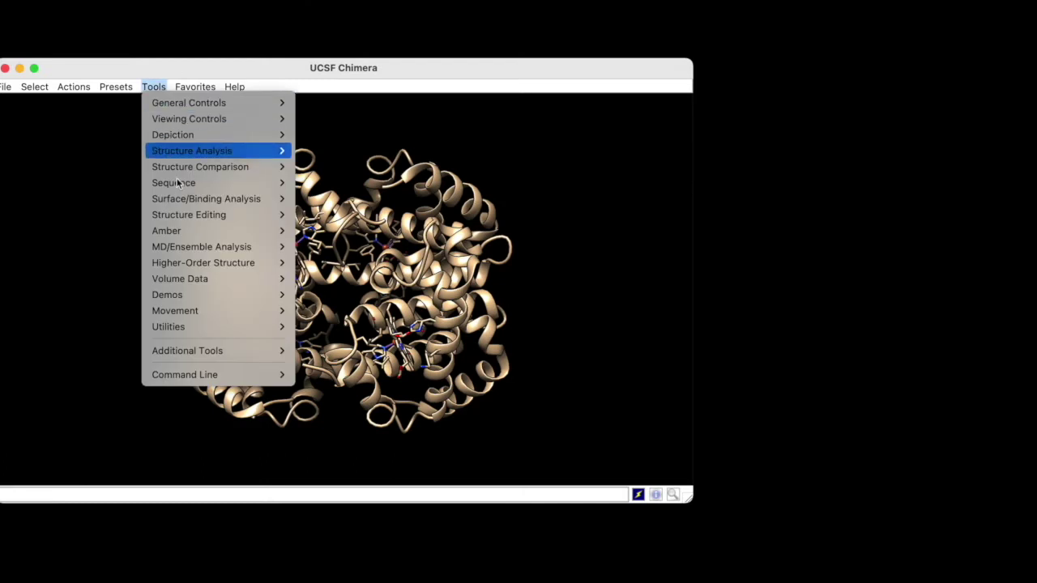
{"action": "mouse_move", "coordinate": [196, 330]}
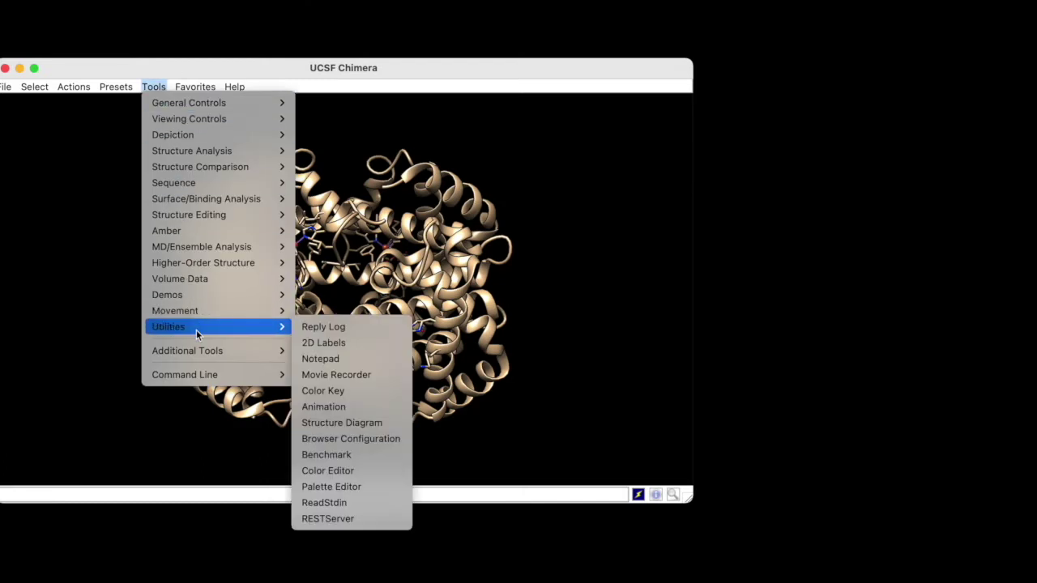
{"action": "left_click", "coordinate": [333, 414]}
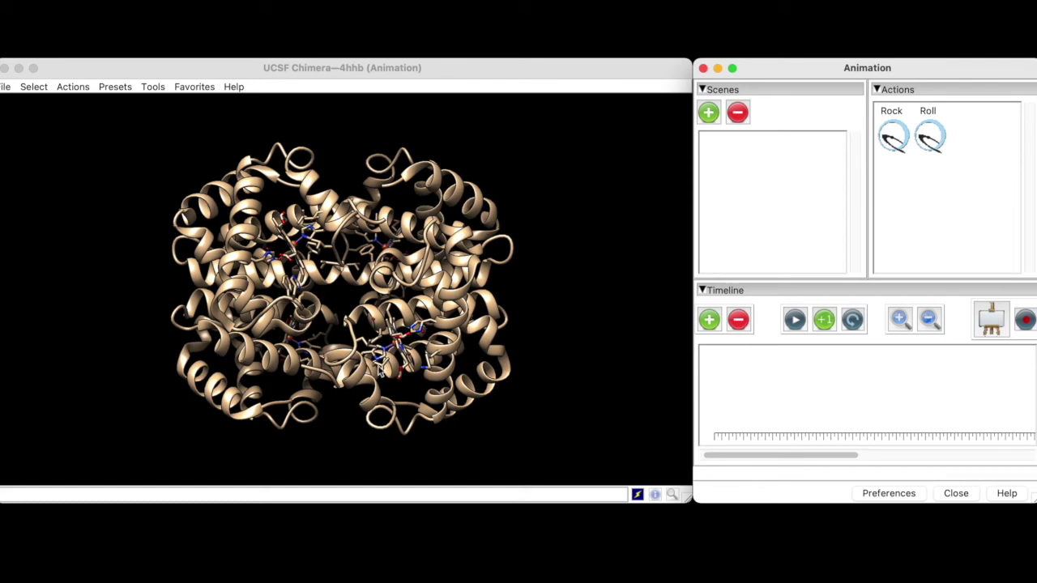
Store the tan view as scene 1, colour only the ribbons green, and store scene 2.
{"action": "left_click", "coordinate": [709, 115]}
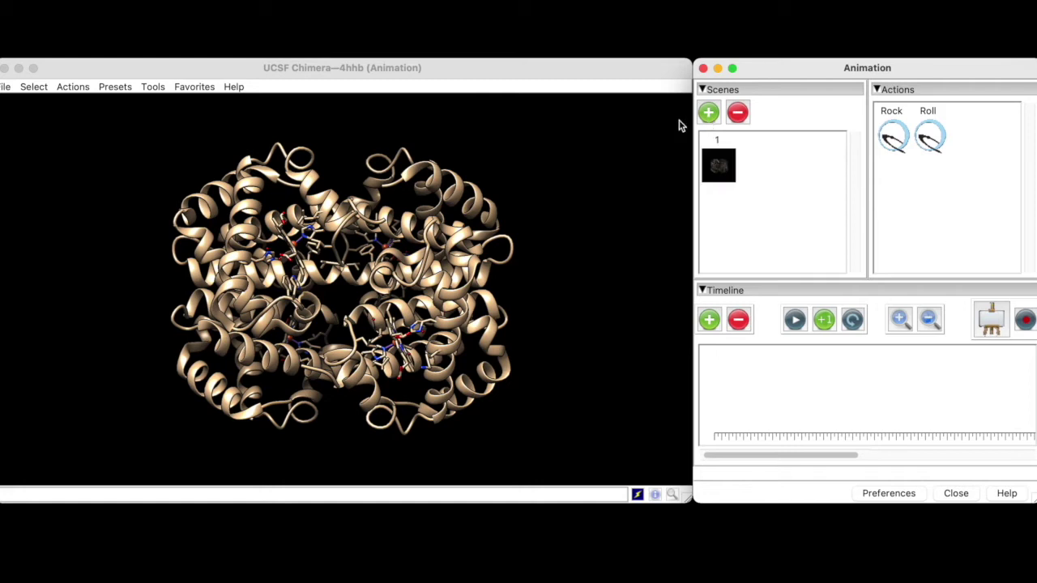
{"action": "left_click", "coordinate": [79, 86]}
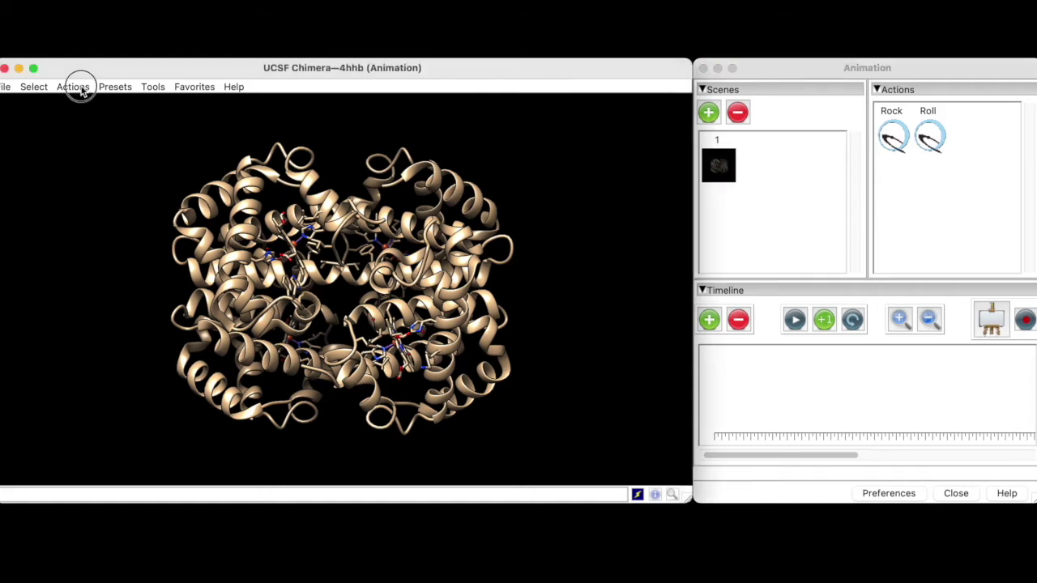
{"action": "mouse_move", "coordinate": [86, 152]}
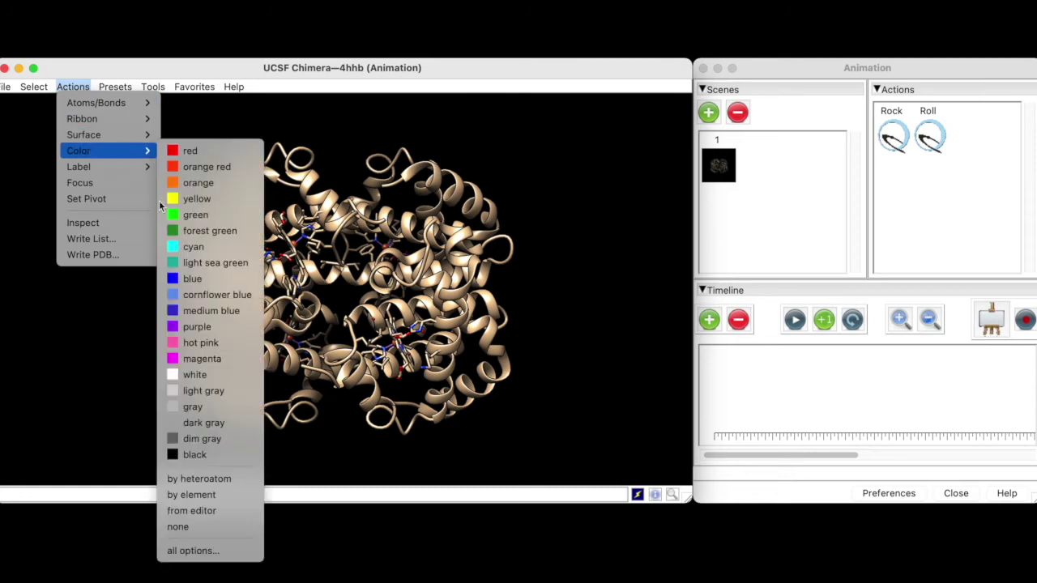
{"action": "left_click", "coordinate": [225, 552]}
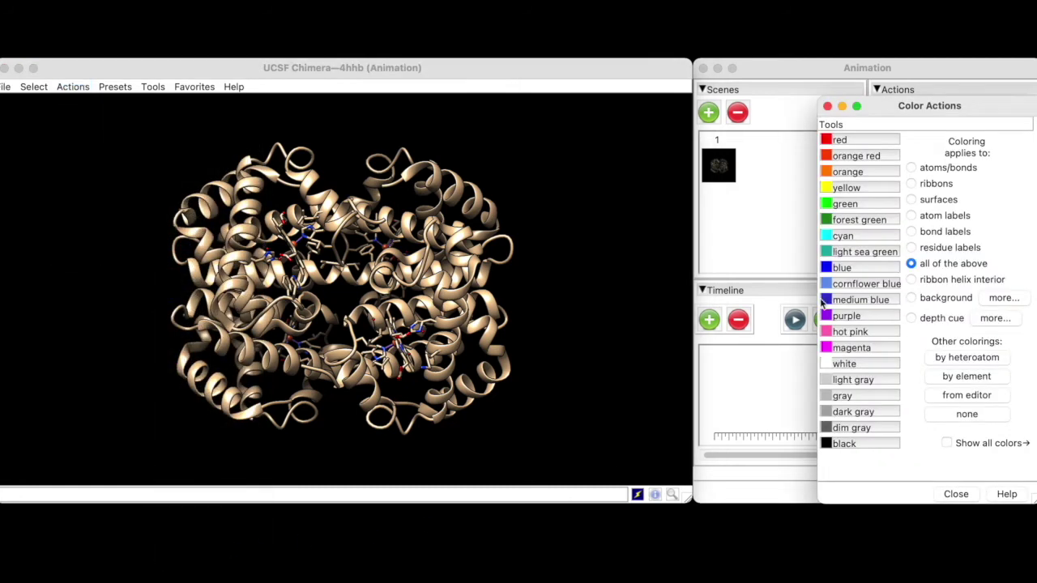
{"action": "left_click", "coordinate": [911, 183]}
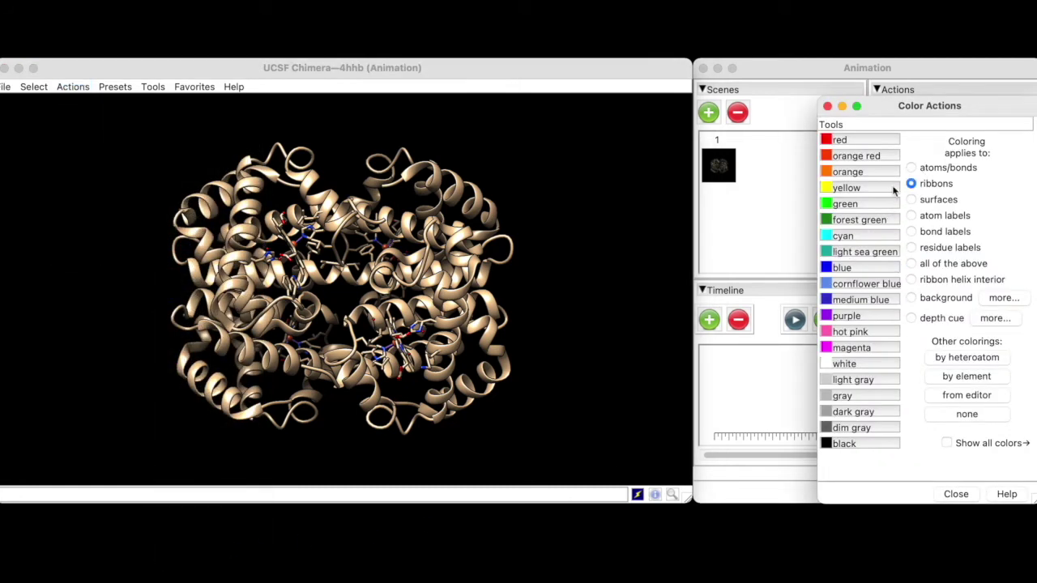
{"action": "left_click", "coordinate": [832, 204]}
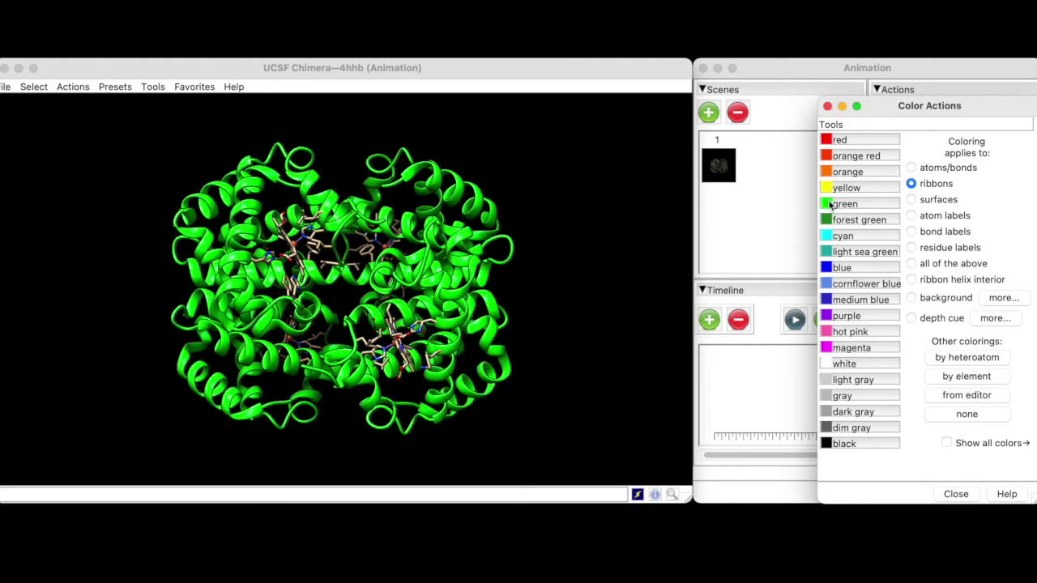
{"action": "left_click", "coordinate": [709, 114]}
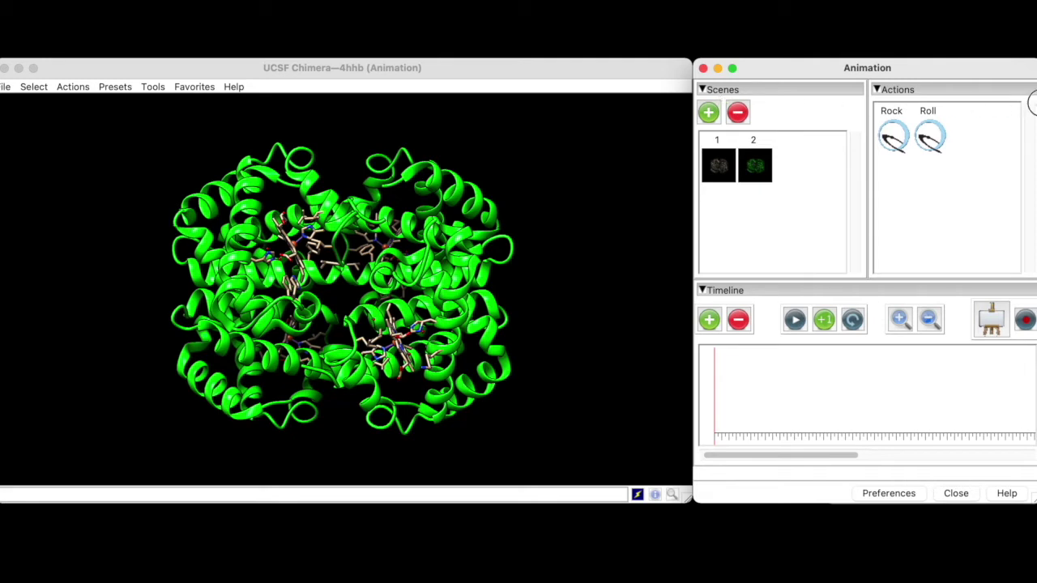
Narrow the Animation window, recolour the ribbons cyan, and update scene 2 with it.
{"action": "left_click_drag", "start_coordinate": [1028, 103], "coordinate": [1024, 106]}
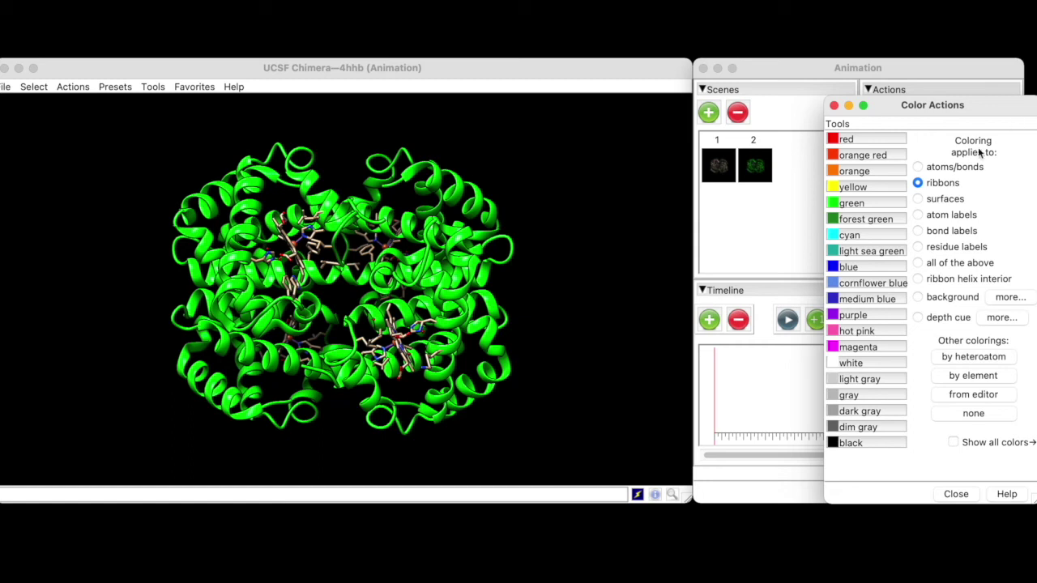
{"action": "left_click", "coordinate": [835, 237]}
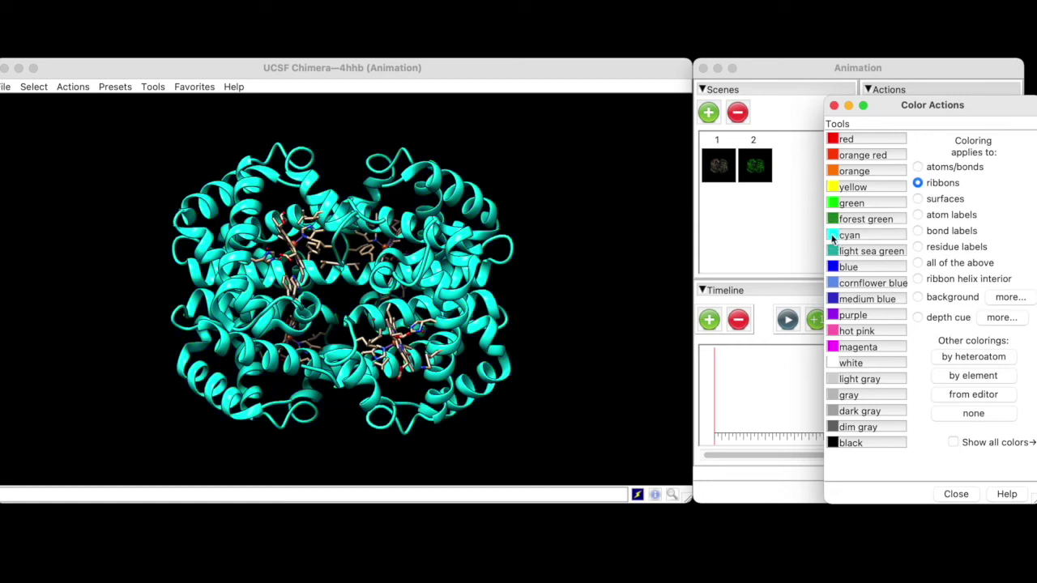
{"action": "right_click", "coordinate": [757, 171]}
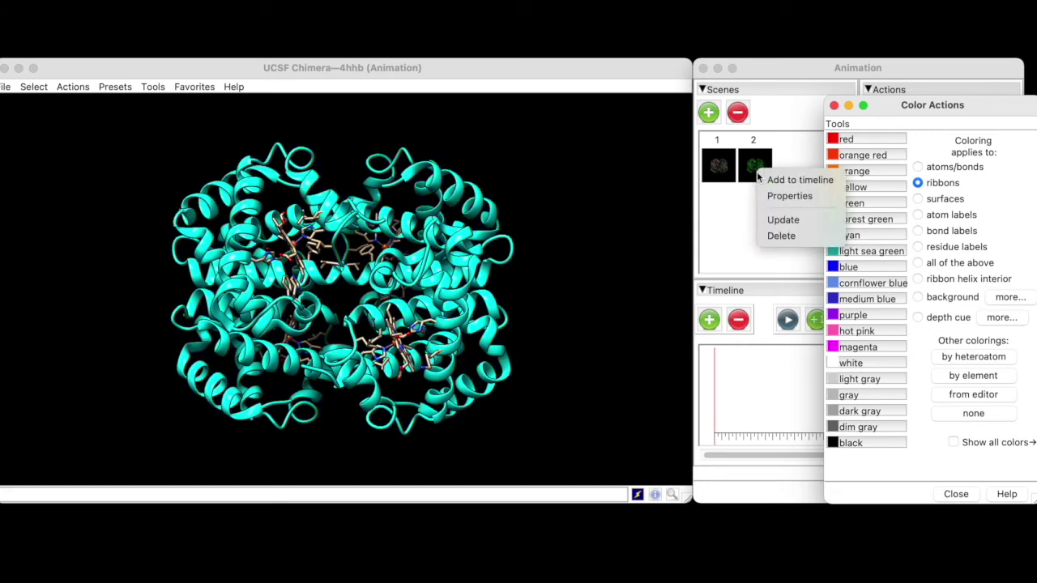
{"action": "left_click", "coordinate": [776, 219]}
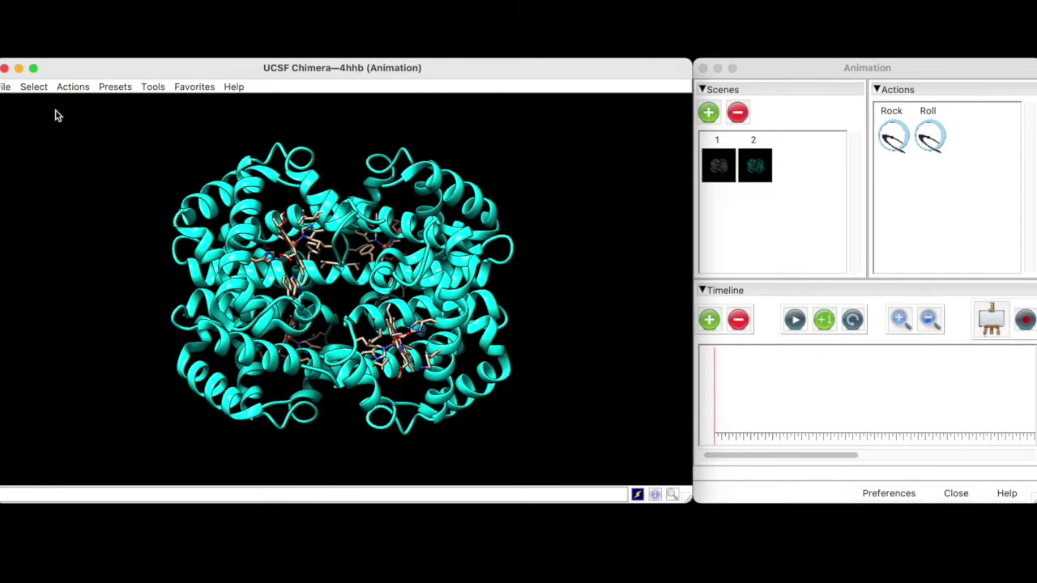
Select chain B's HEM group by intersecting a chain B selection with HEM.
{"action": "left_click", "coordinate": [35, 88]}
{"action": "mouse_move", "coordinate": [79, 102]}
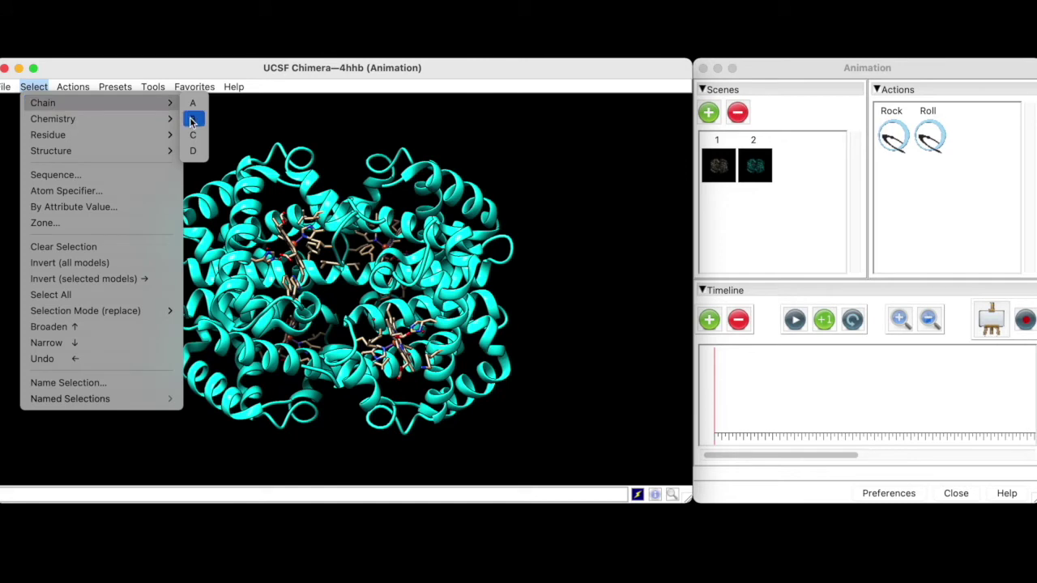
{"action": "left_click", "coordinate": [192, 120]}
{"action": "left_click", "coordinate": [42, 87]}
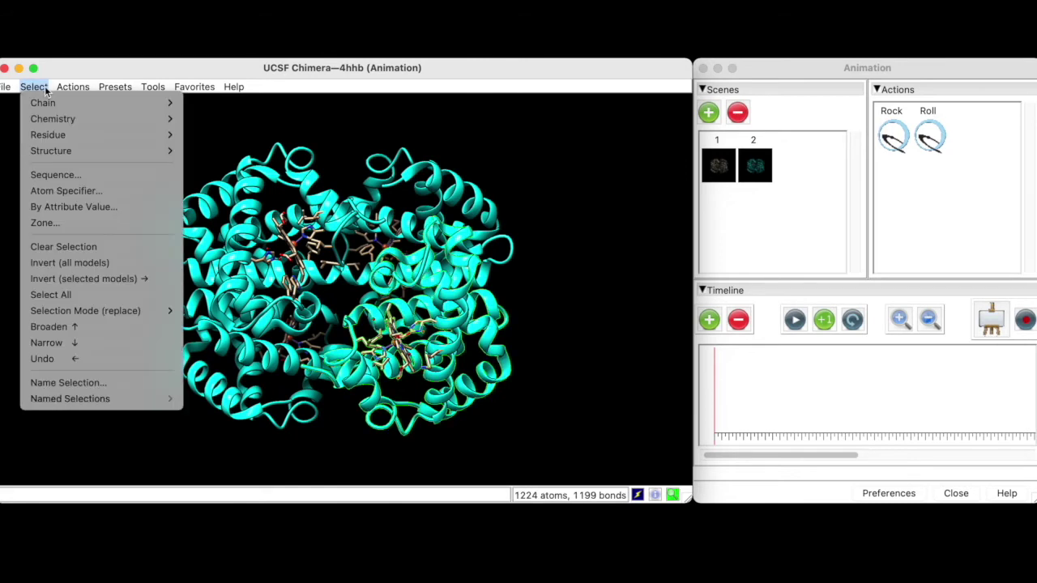
{"action": "mouse_move", "coordinate": [139, 311]}
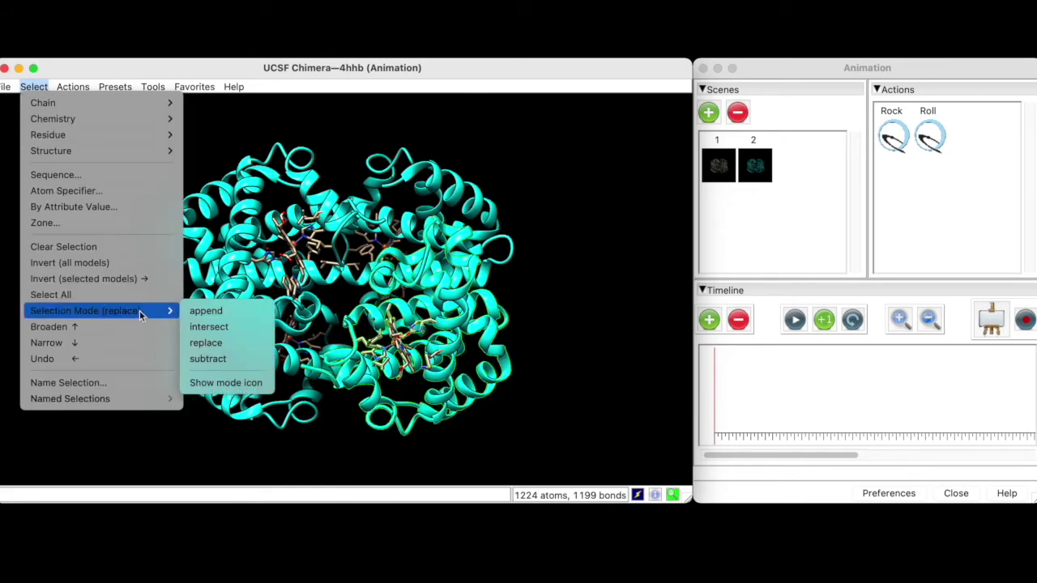
{"action": "left_click", "coordinate": [209, 333]}
{"action": "left_click", "coordinate": [34, 88]}
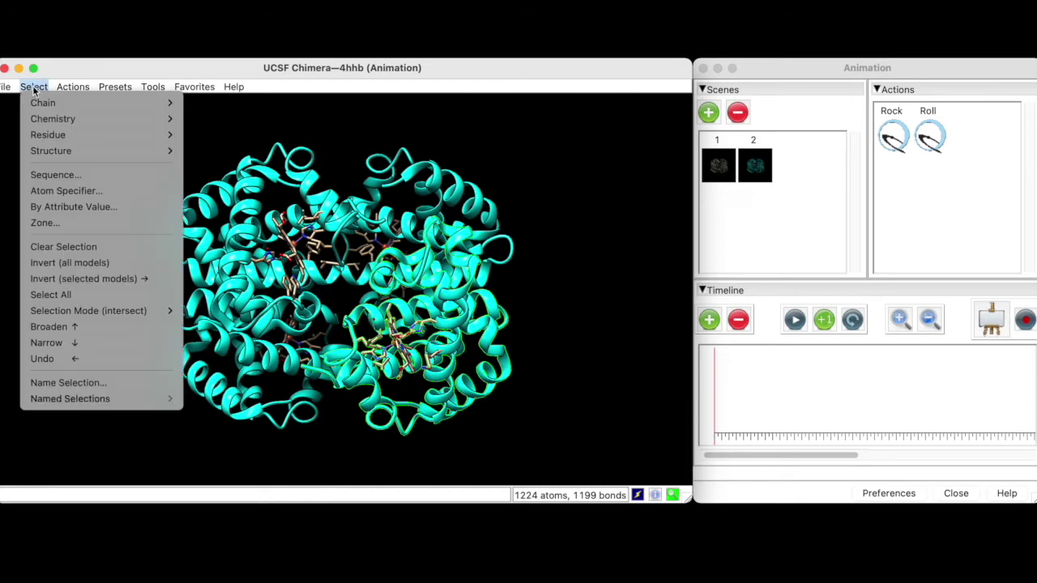
{"action": "mouse_move", "coordinate": [61, 135]}
{"action": "left_click", "coordinate": [224, 173]}
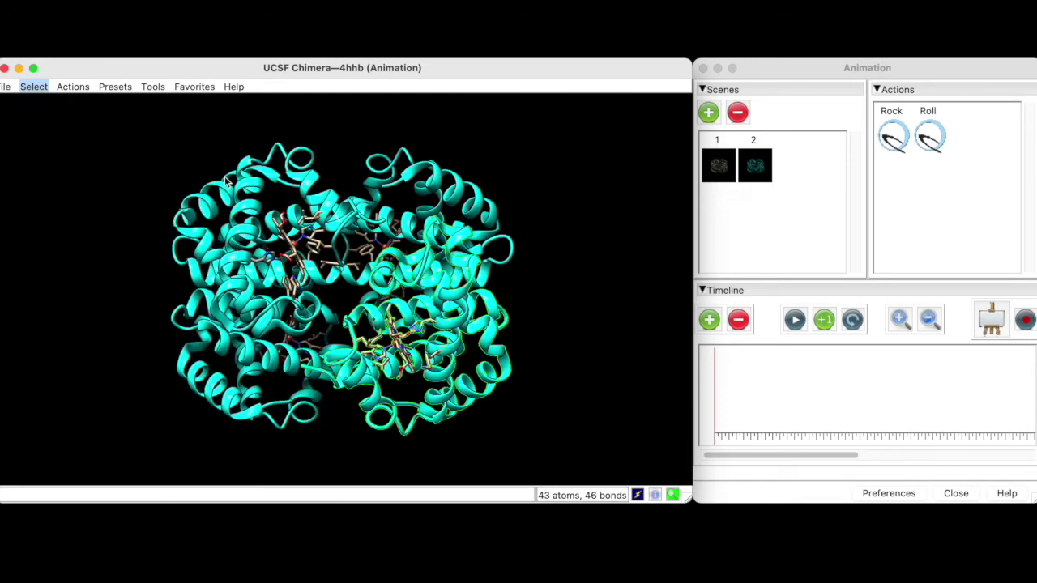
Focus the view on the selected heme, then clear the selection.
{"action": "left_click", "coordinate": [73, 86]}
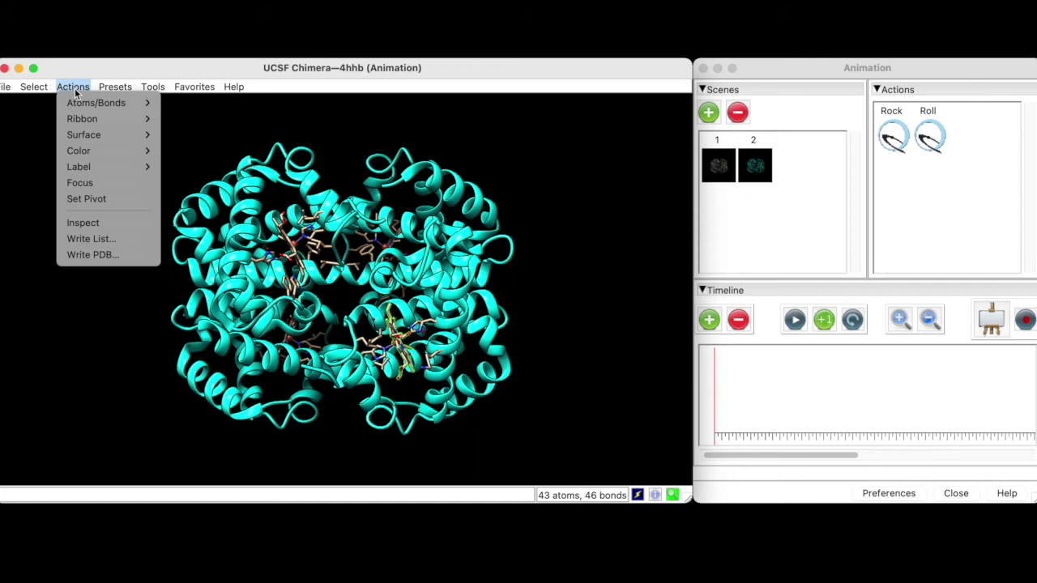
{"action": "left_click", "coordinate": [93, 183]}
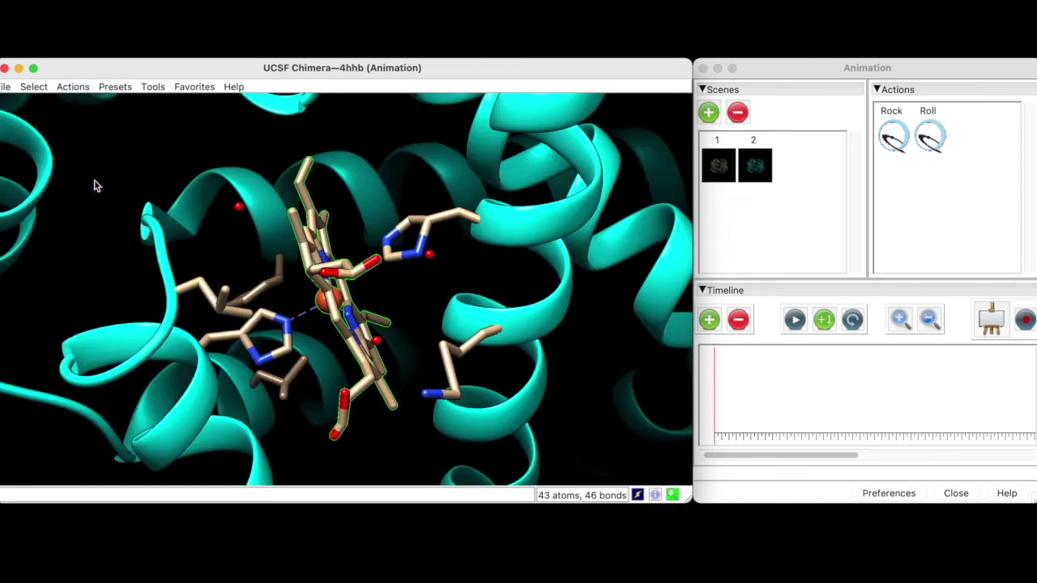
{"action": "left_click", "coordinate": [33, 87]}
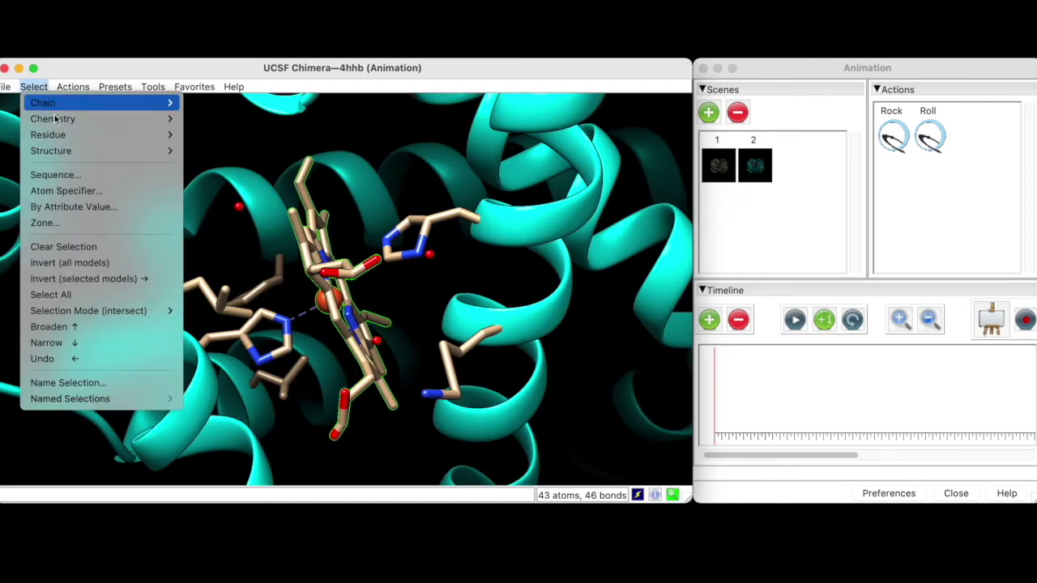
{"action": "left_click", "coordinate": [79, 247]}
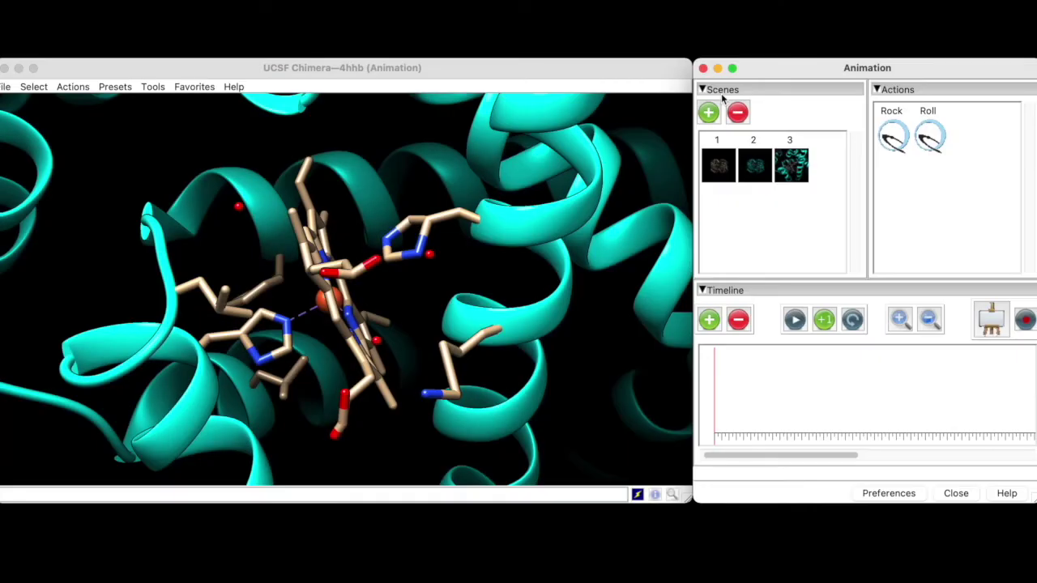
Place scenes 1 and 2 on the timeline as keyframes 1 and 2.
{"action": "left_click_drag", "start_coordinate": [718, 166], "coordinate": [709, 378]}
{"action": "left_click_drag", "start_coordinate": [760, 167], "coordinate": [769, 360]}
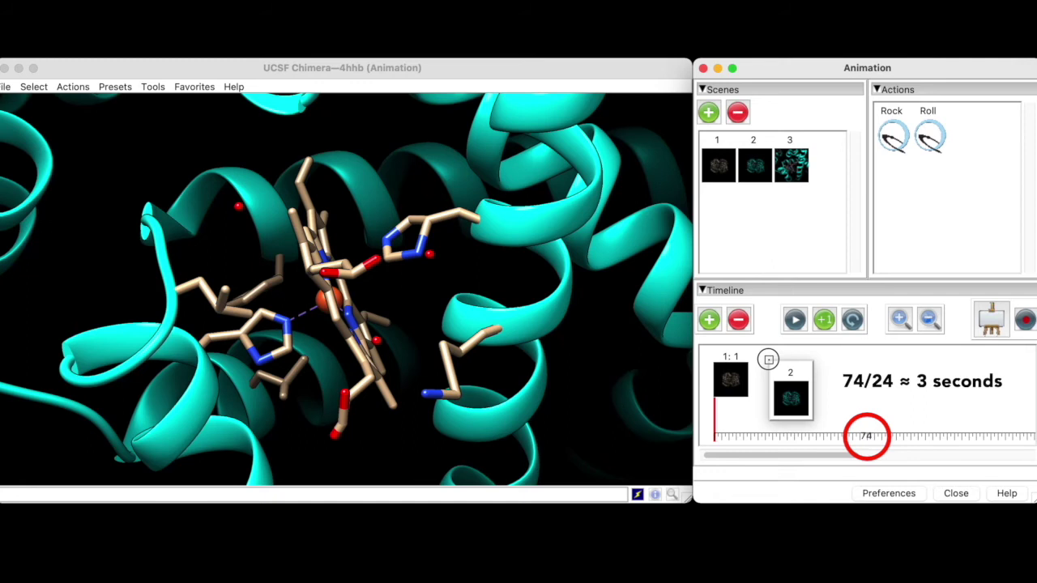
{"action": "left_click_drag", "start_coordinate": [768, 359], "coordinate": [770, 360]}
Change keyframe 2's duration from 74 to 72 frames.
{"action": "right_click", "coordinate": [785, 386]}
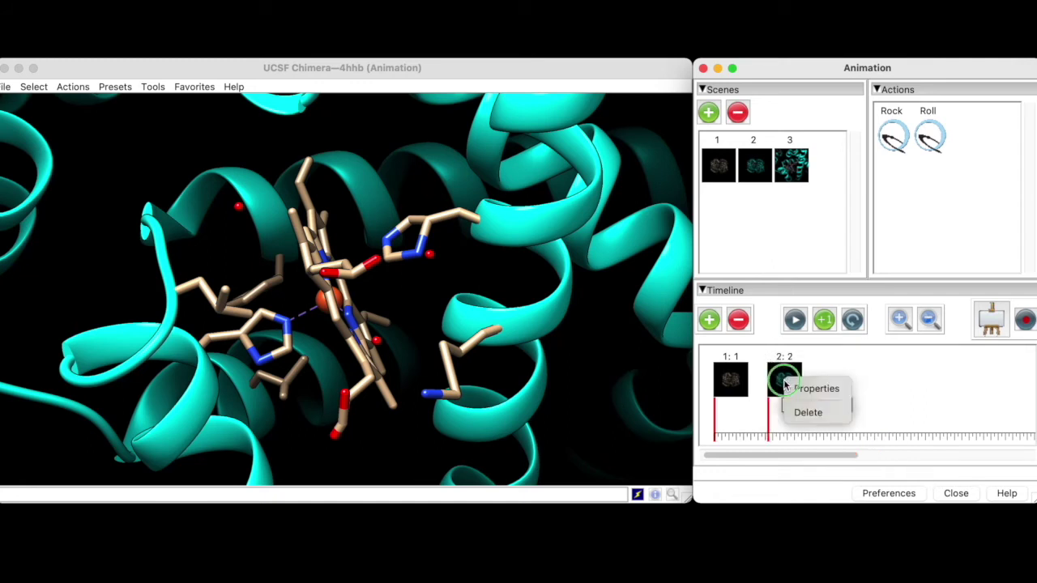
{"action": "left_click", "coordinate": [807, 388]}
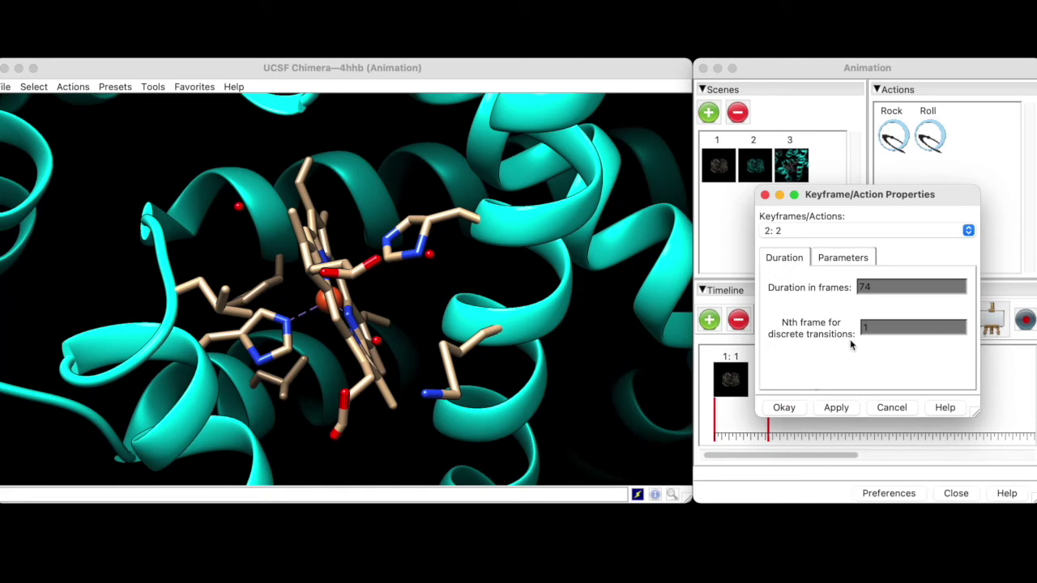
{"action": "double_click", "coordinate": [864, 286]}
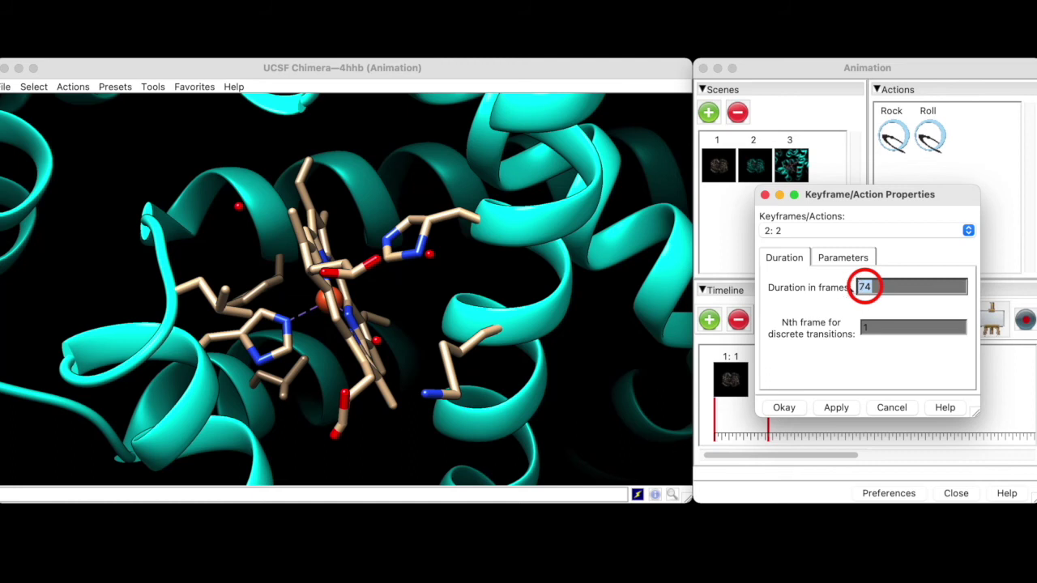
{"action": "type", "text": "72"}
{"action": "left_click", "coordinate": [837, 409]}
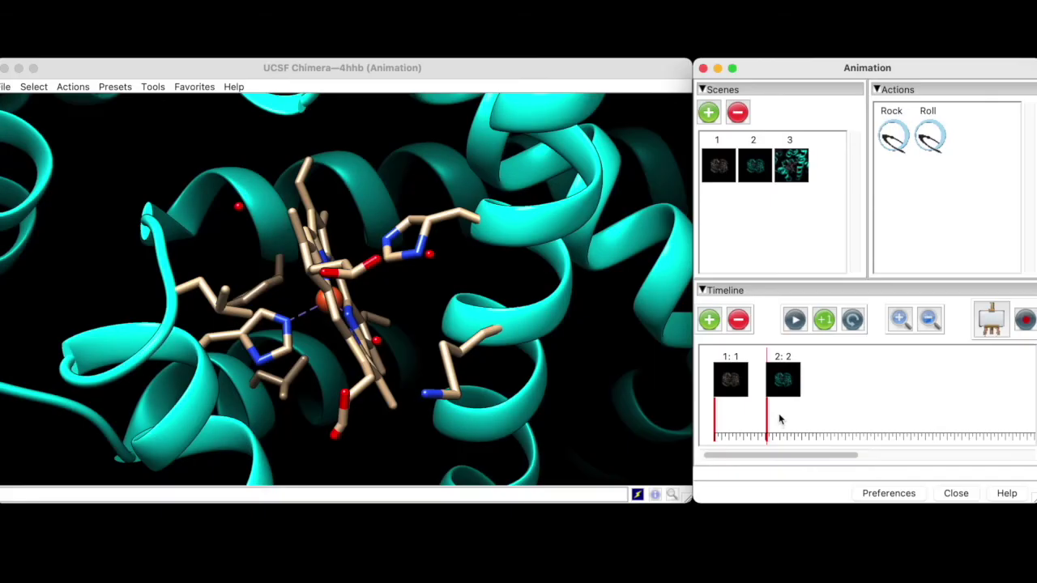
Add scene 3 as keyframe 3 and change its duration from 100 to 72 frames.
{"action": "left_click_drag", "start_coordinate": [793, 168], "coordinate": [845, 371]}
{"action": "right_click", "coordinate": [848, 379]}
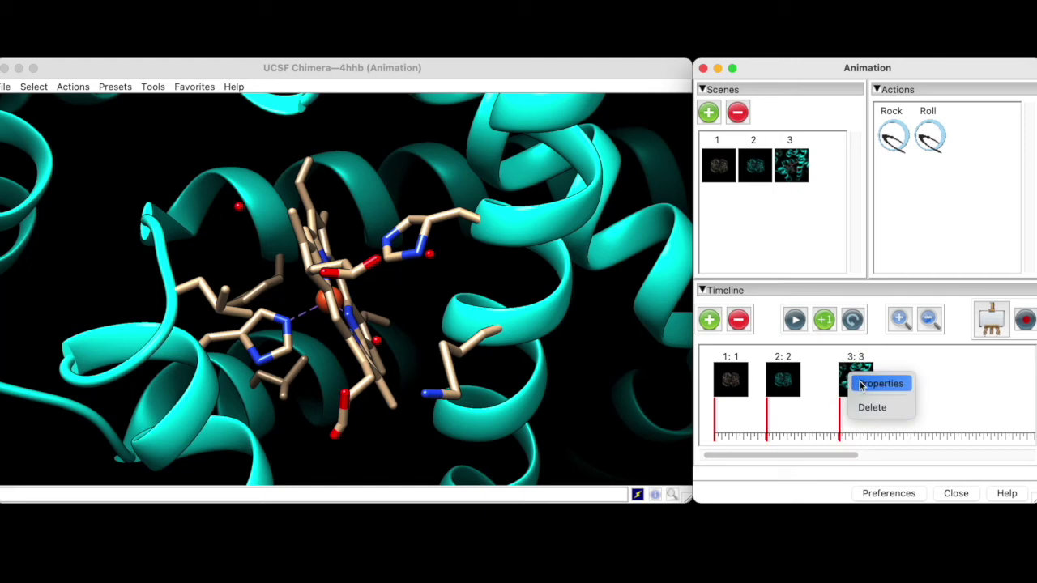
{"action": "left_click", "coordinate": [863, 383]}
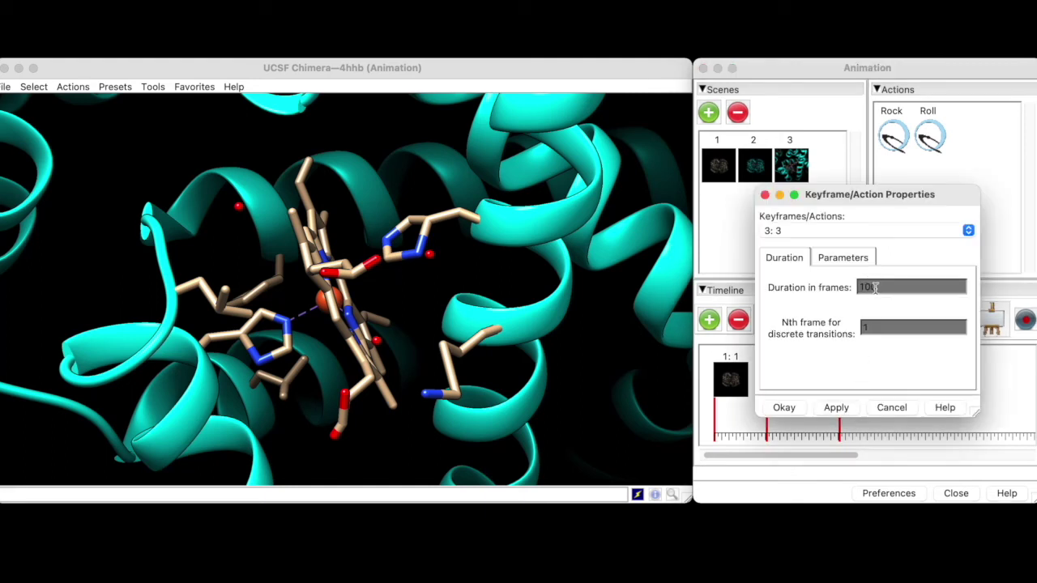
{"action": "left_click_drag", "start_coordinate": [877, 287], "coordinate": [851, 294]}
{"action": "type", "text": "72"}
{"action": "left_click", "coordinate": [847, 411]}
{"action": "left_click", "coordinate": [784, 406]}
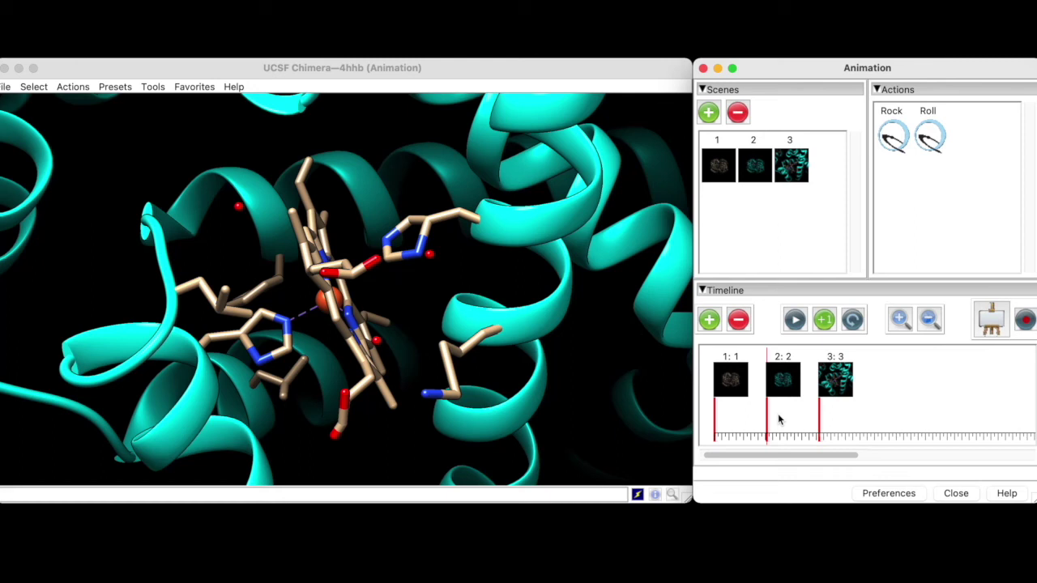
Append a Roll as timeline item 4 and change its duration from 91 to 168 frames.
{"action": "left_click_drag", "start_coordinate": [929, 140], "coordinate": [887, 369]}
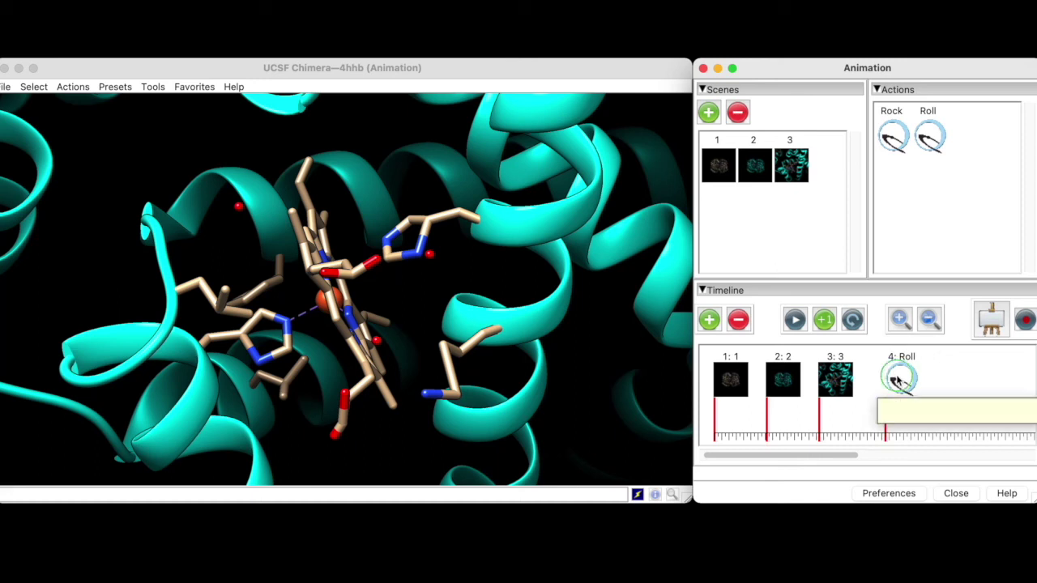
{"action": "right_click", "coordinate": [901, 377]}
{"action": "left_click", "coordinate": [911, 385]}
{"action": "left_click_drag", "start_coordinate": [884, 286], "coordinate": [847, 290]}
{"action": "type", "text": "168"}
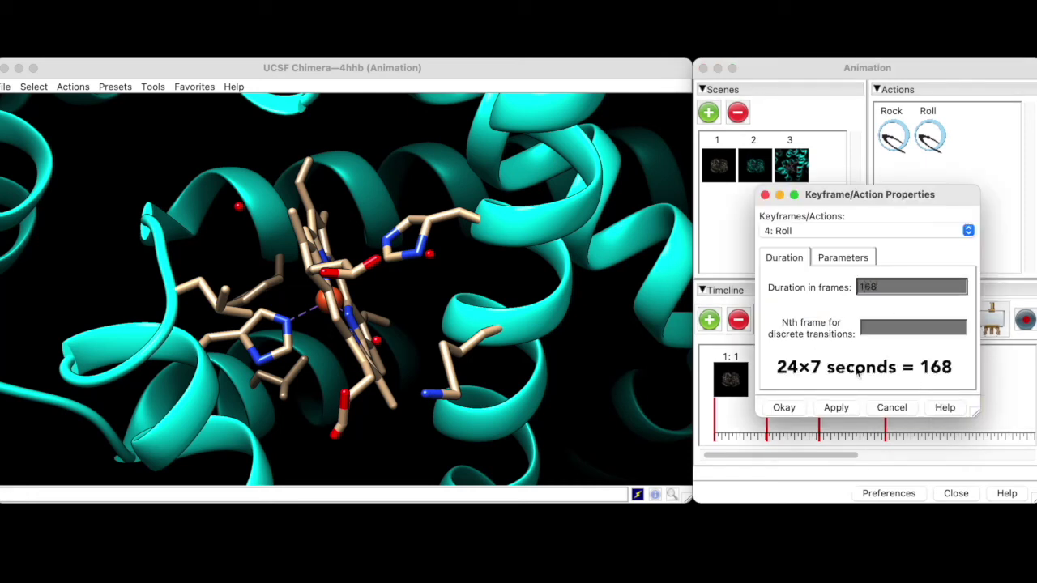
{"action": "left_click", "coordinate": [836, 408]}
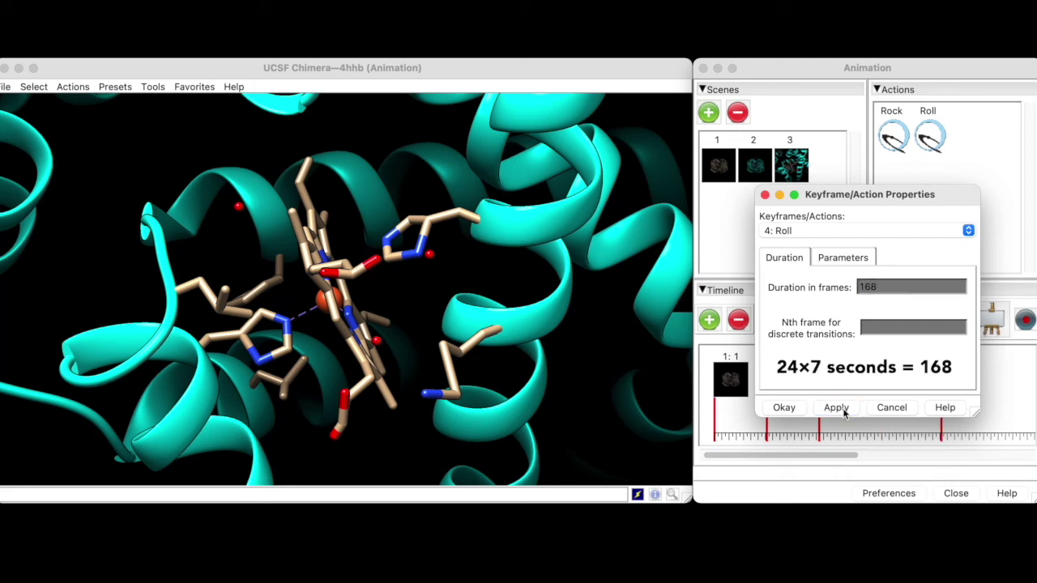
{"action": "left_click", "coordinate": [784, 408]}
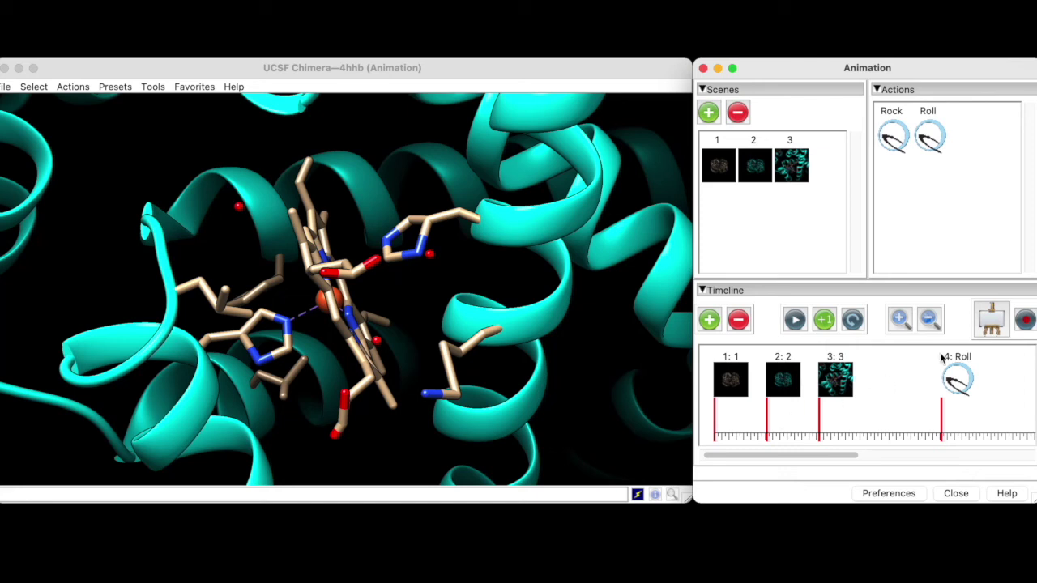
Set up Record Animation with file name 4hhb-animation and file type H.264 [.mp4].
{"action": "left_click", "coordinate": [1025, 322]}
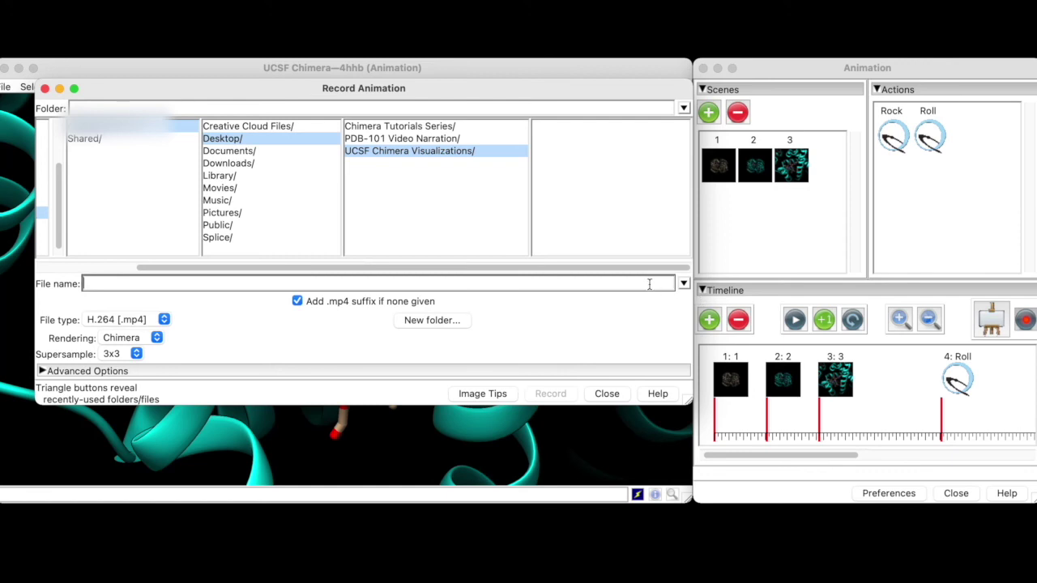
{"action": "type", "text": "4hhb"}
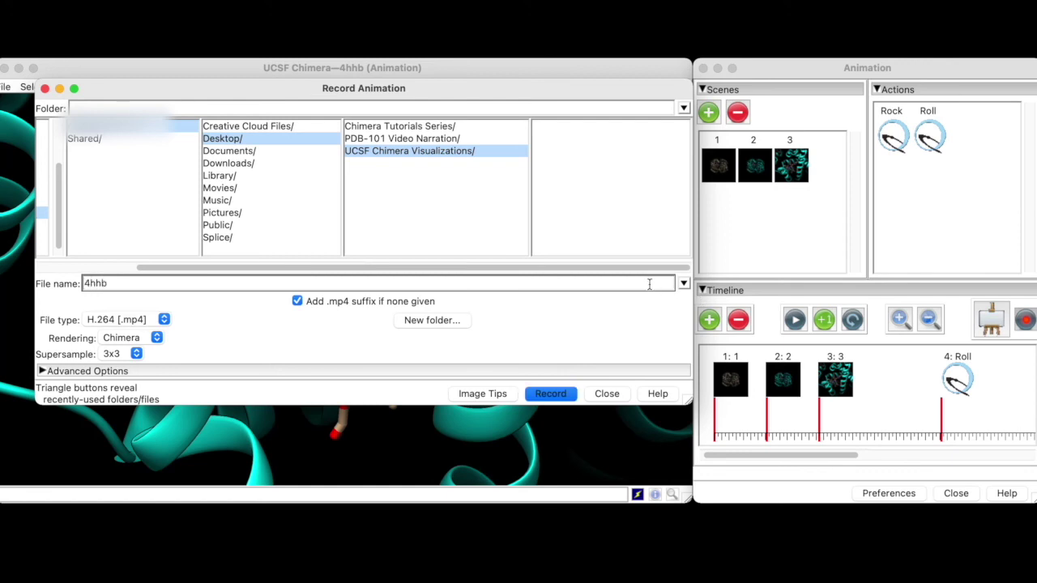
{"action": "type", "text": "-animation"}
{"action": "left_click", "coordinate": [164, 321]}
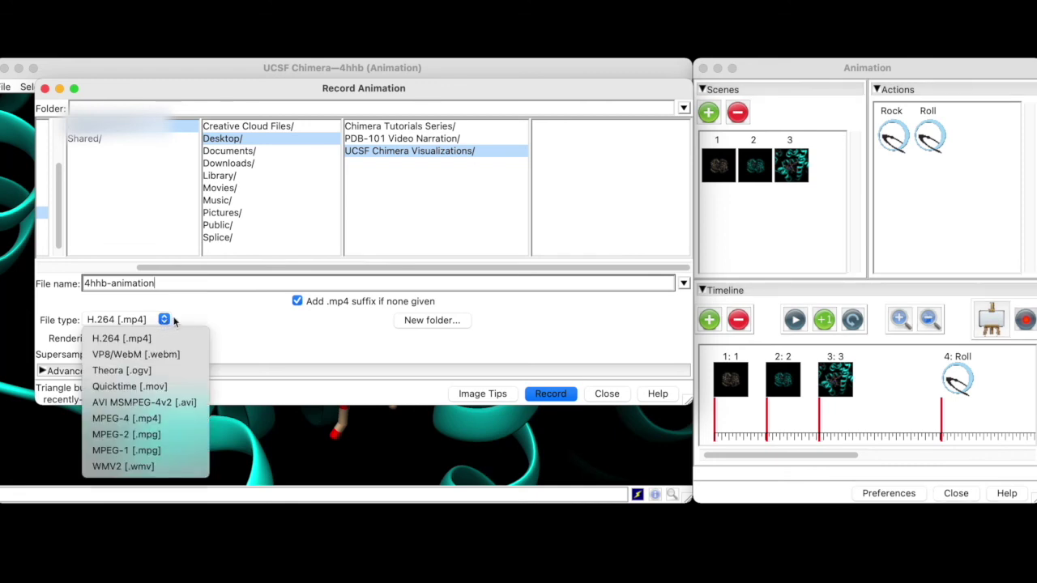
{"action": "left_click", "coordinate": [175, 320]}
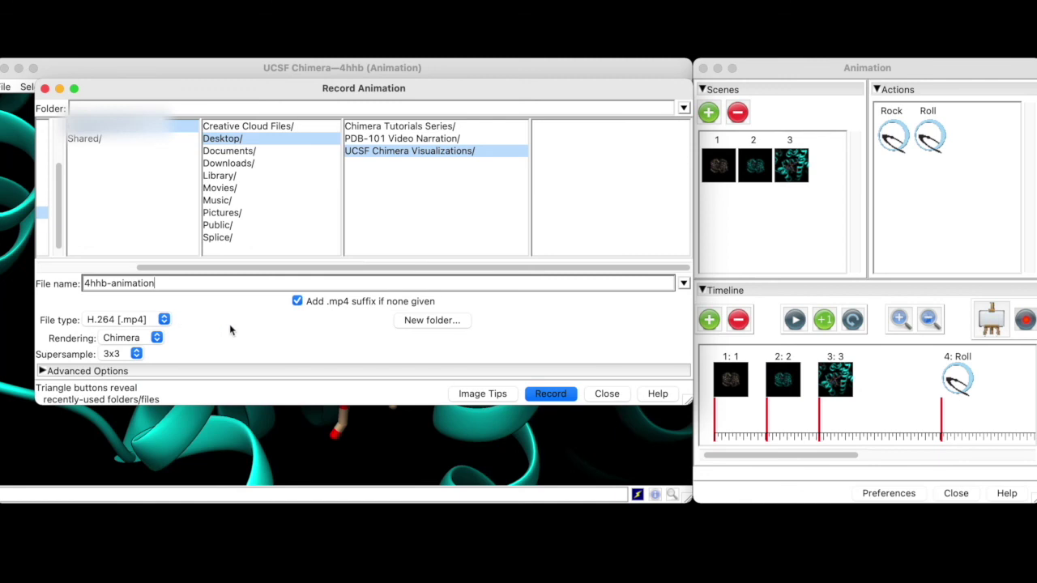